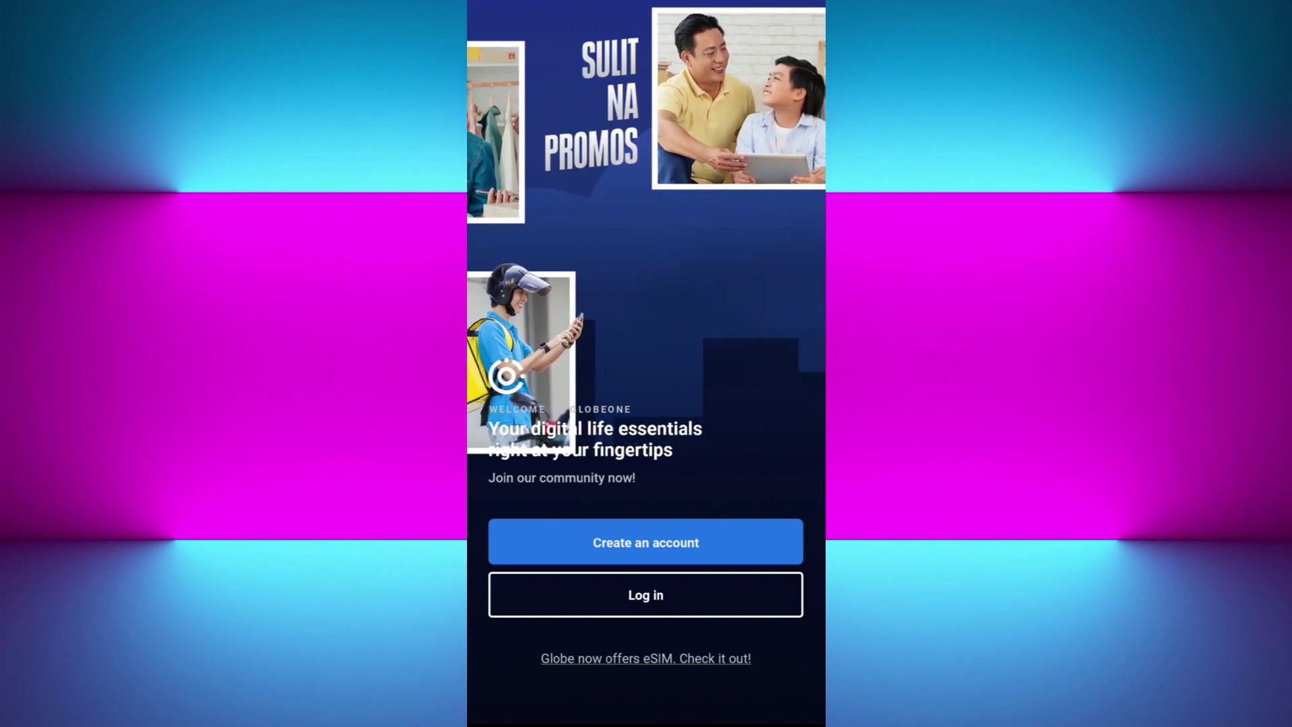
# Open GlobeOne's mobile-number login, then switch to the Tech Pilipinas Pasaload article in Edge
pyautogui.click(644, 595)
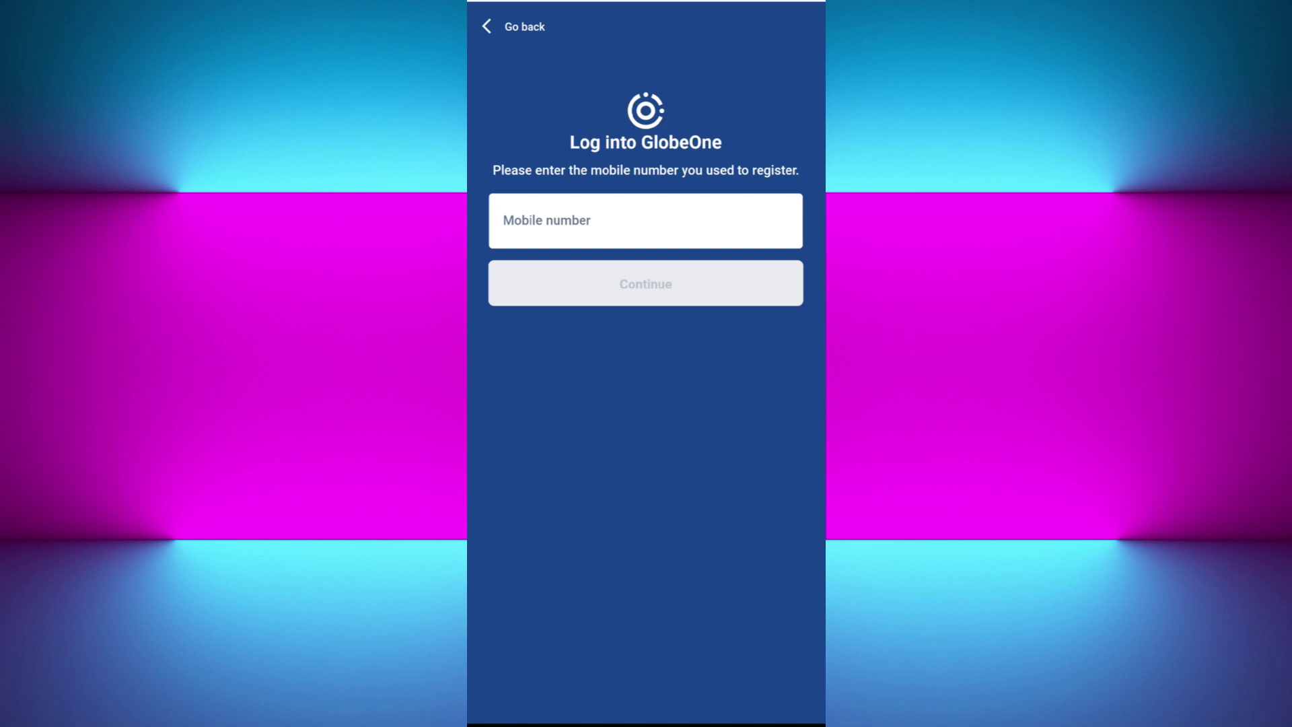
pyautogui.moveTo(646, 722); pyautogui.dragTo(646, 404)
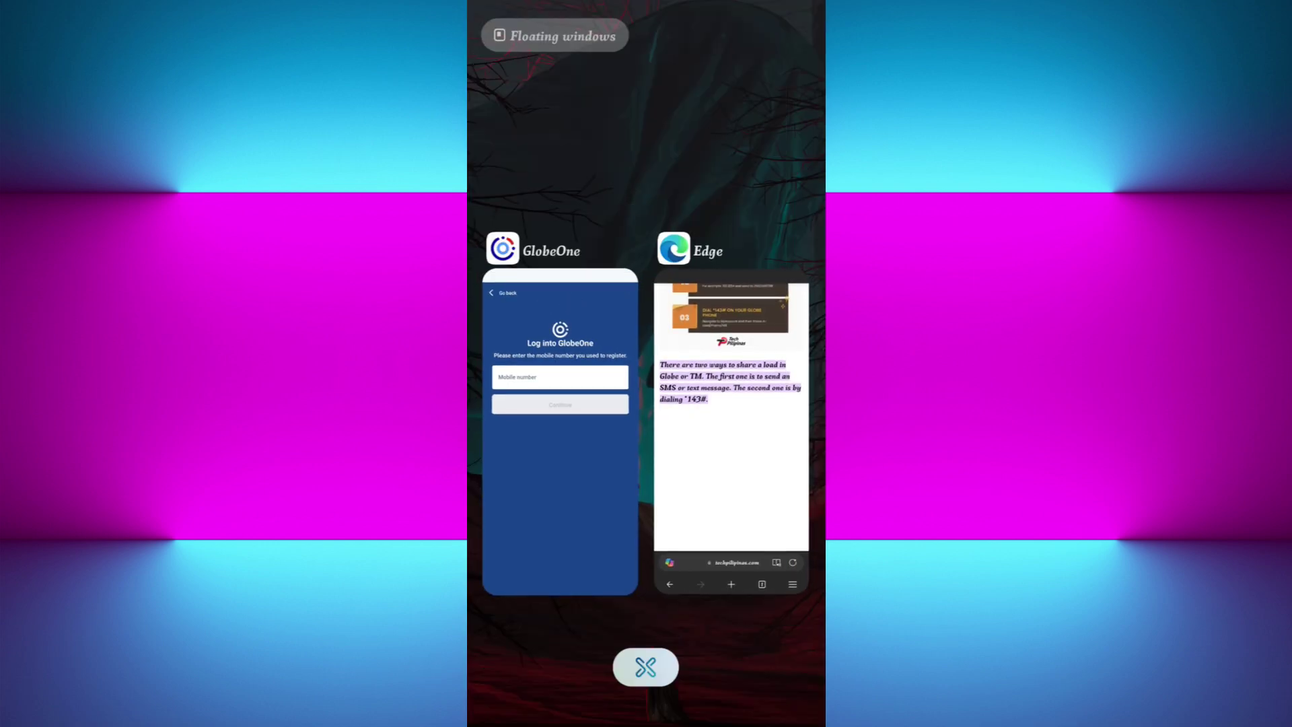
pyautogui.click(736, 476)
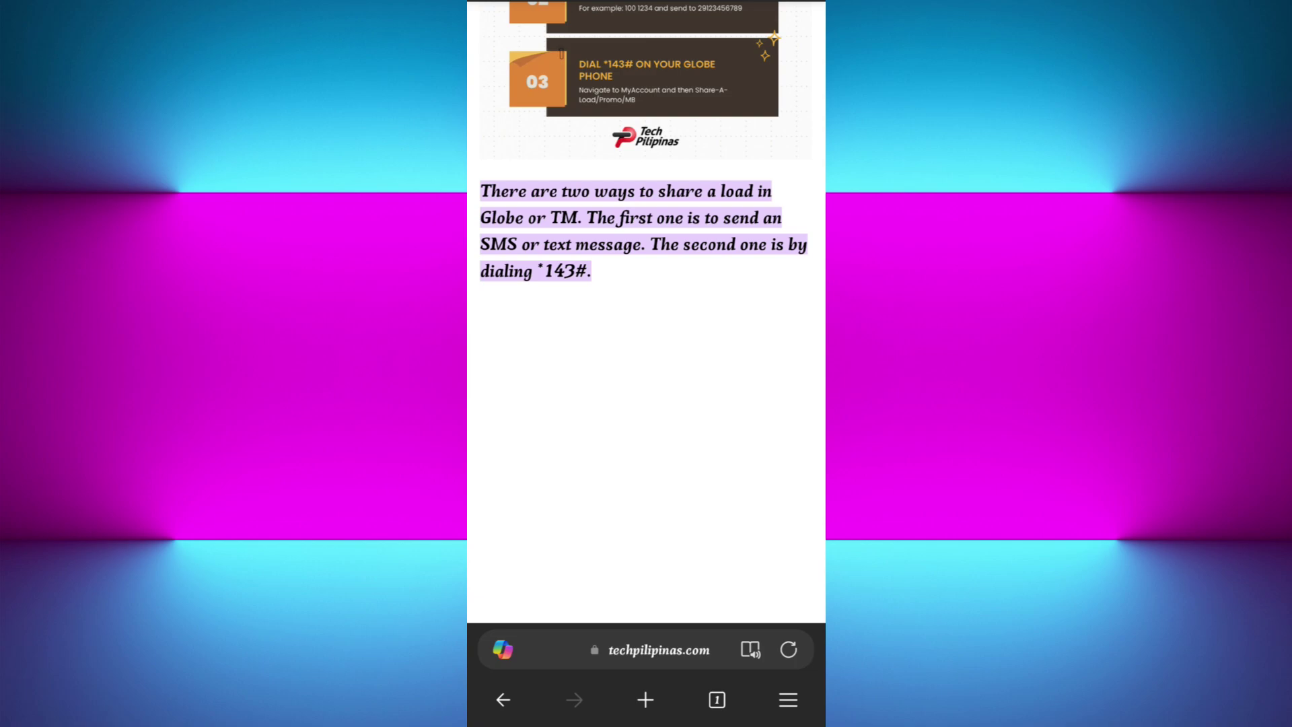
pyautogui.scroll(-3, 646, 364)
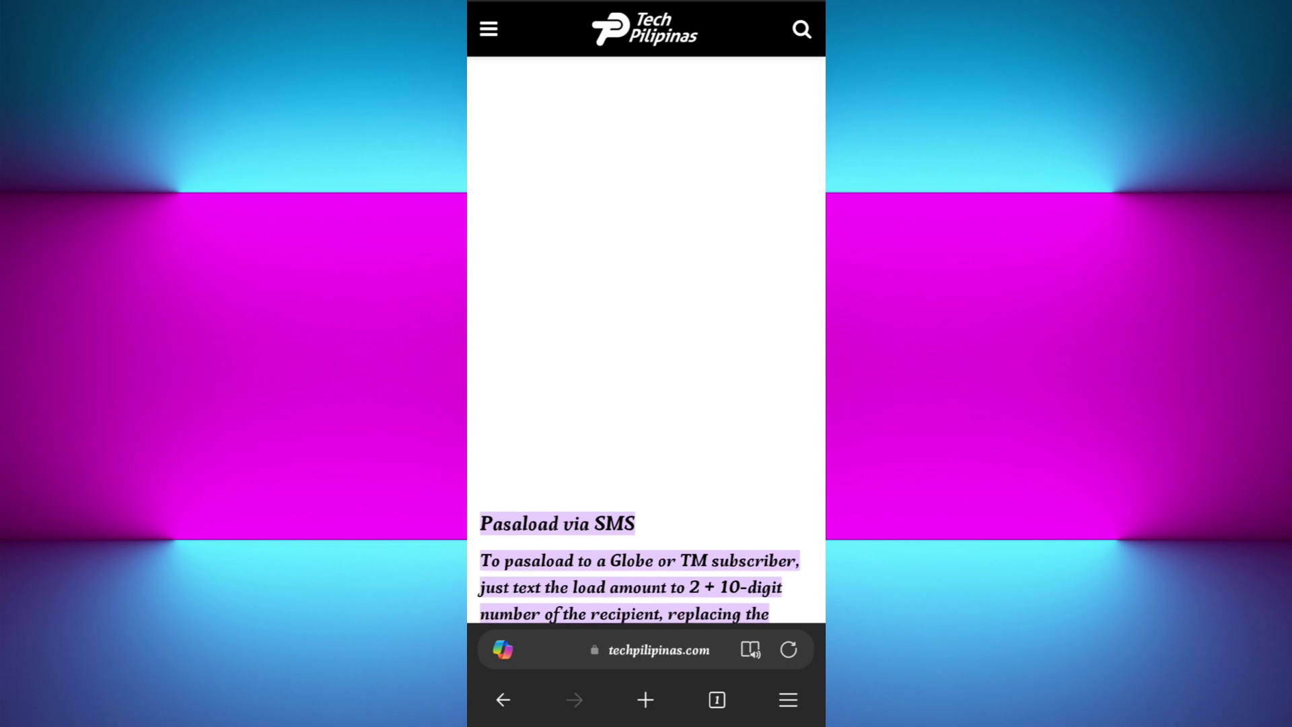
# Return from the Edge article to GlobeOne's login screen awaiting the registered mobile number
pyautogui.click(733, 433)
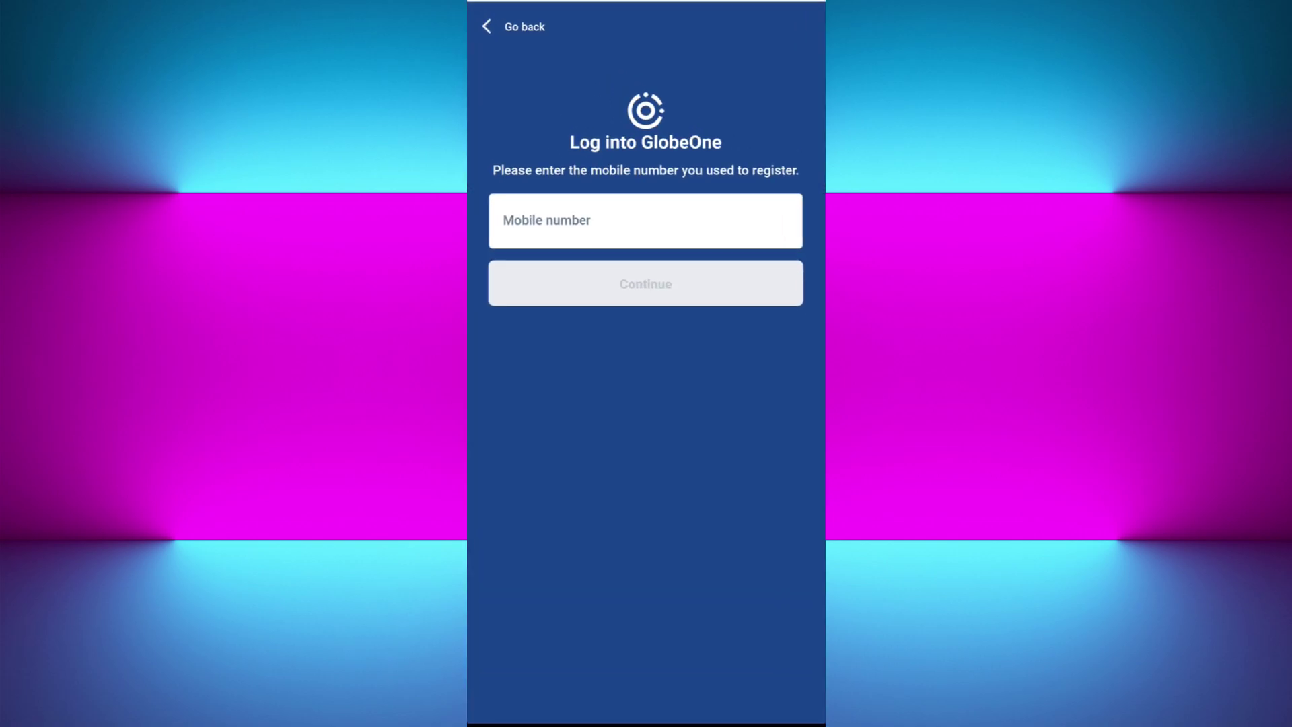